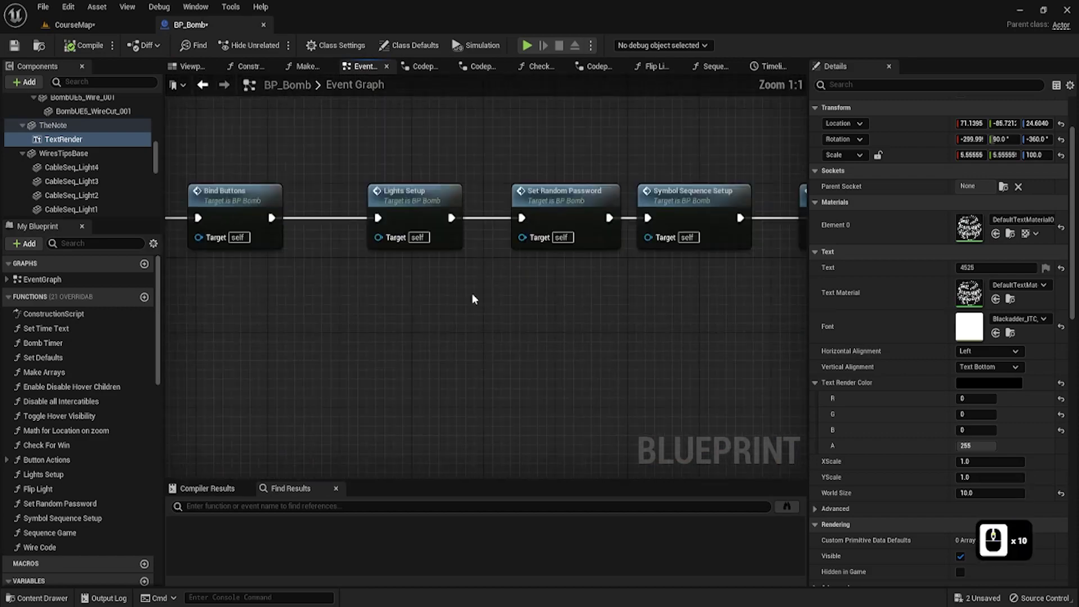
# Add a Text Render Set Text node whose text comes from Password.
pyautogui.moveTo(390, 258); pyautogui.dragTo(494, 234)
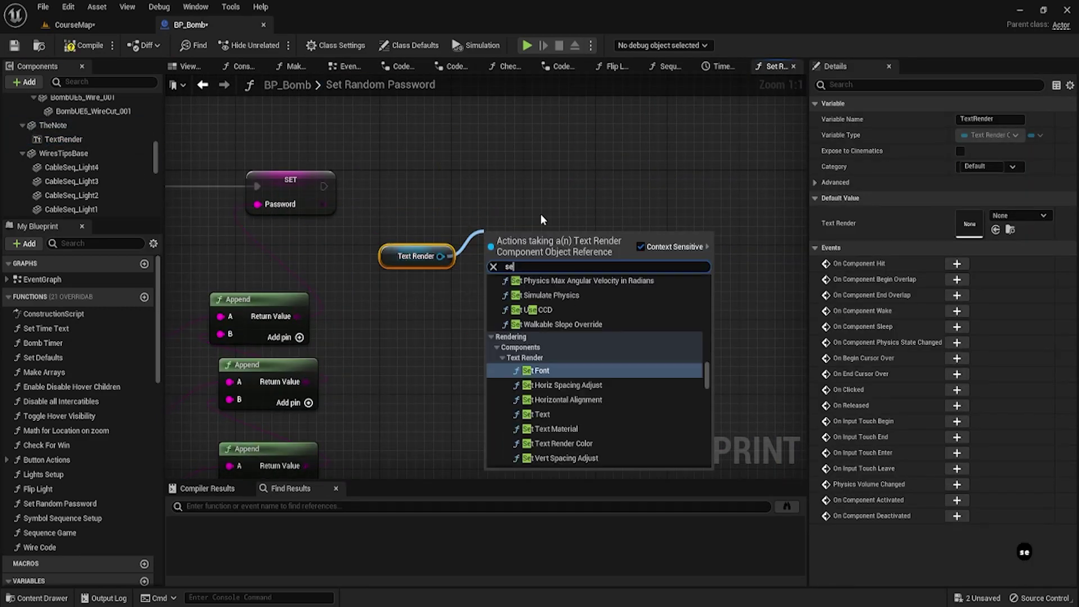
pyautogui.click(526, 367)
pyautogui.moveTo(324, 204); pyautogui.dragTo(500, 222)
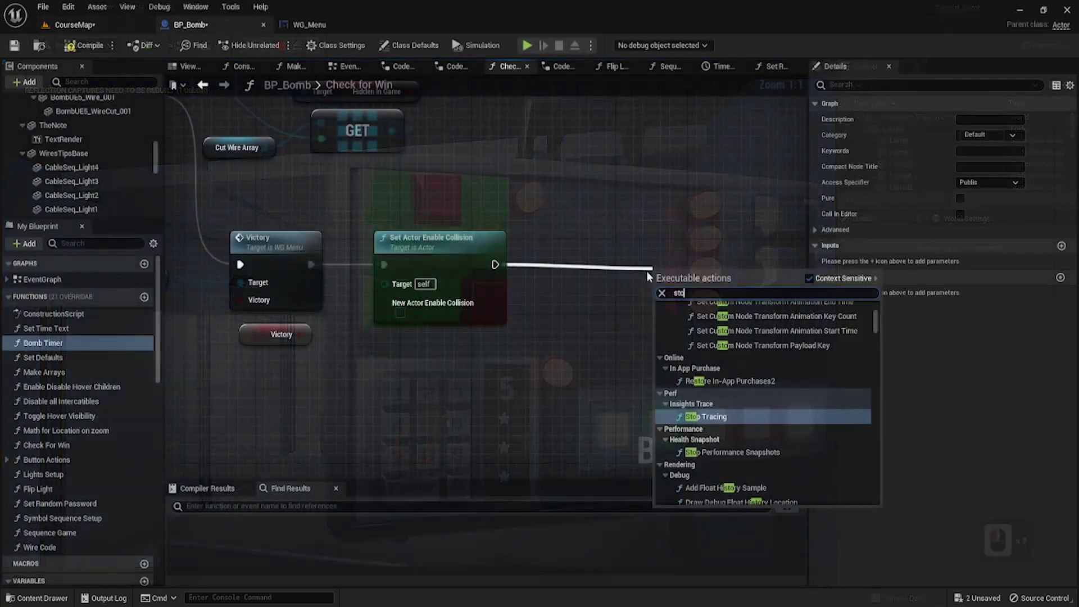
# Add Clear Timer by Function Name for 'Bomb Timer', then toggle a grid cell in play.
pyautogui.press('BackSpace')
pyautogui.press('BackSpace')
pyautogui.press('BackSpace')
pyautogui.write('clear ti')
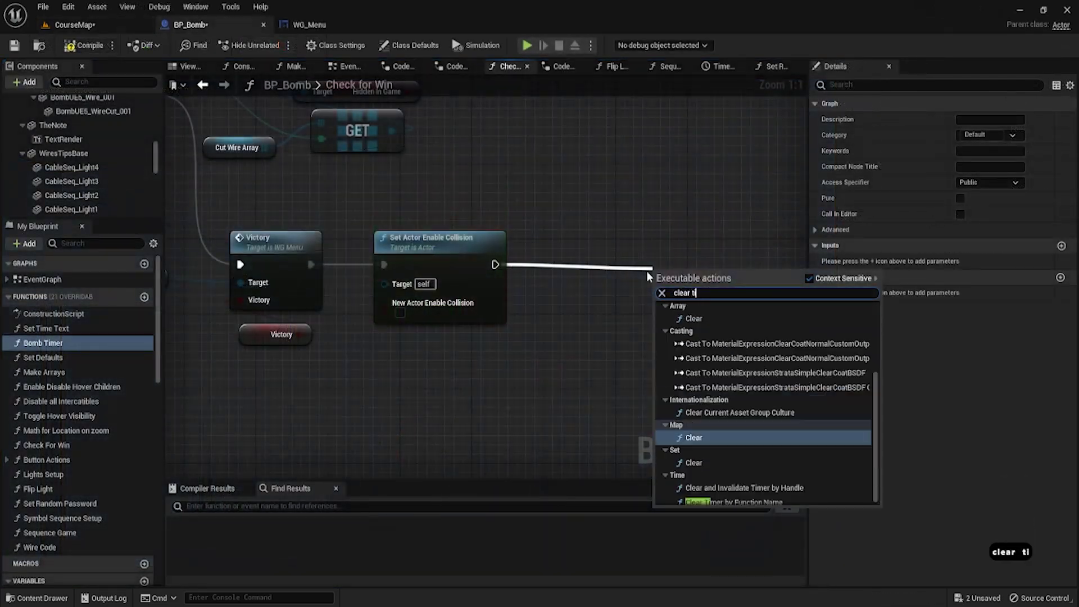
pyautogui.press('Return')
pyautogui.write('Bomb Timer')
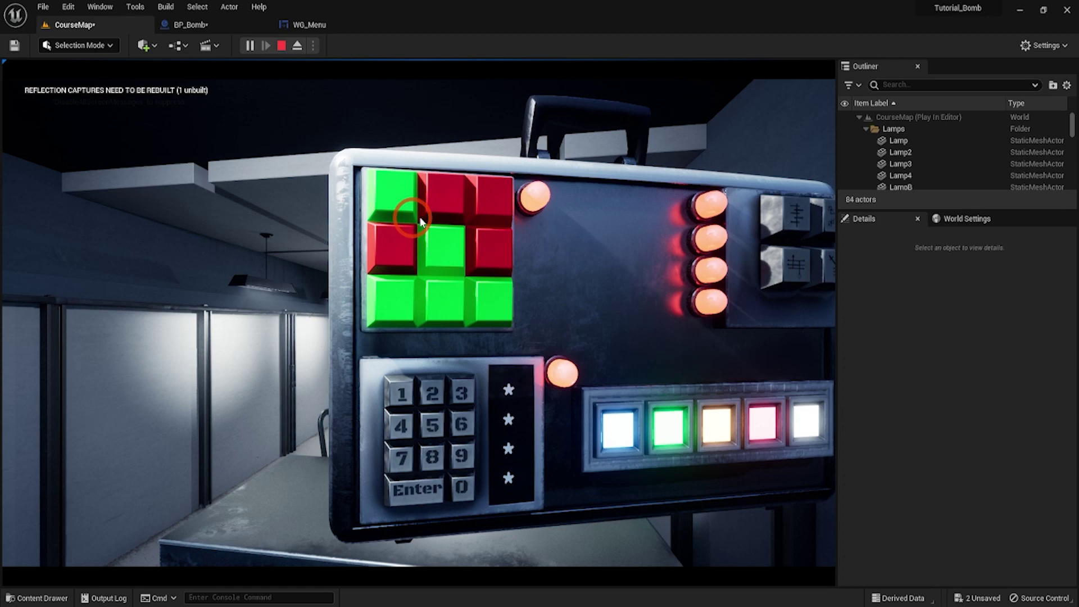
pyautogui.click(447, 301)
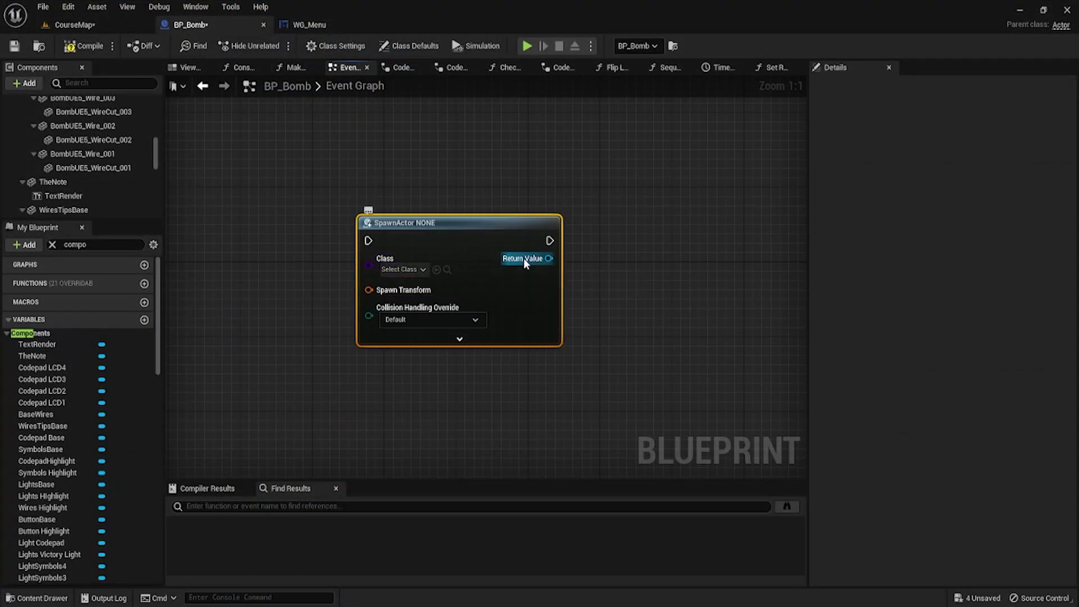
# Attach the spawned actor to the bomb with Attach Actor To Actor, using Self as Parent Actor.
pyautogui.moveTo(597, 278); pyautogui.dragTo(597, 278)
pyautogui.write('attach')
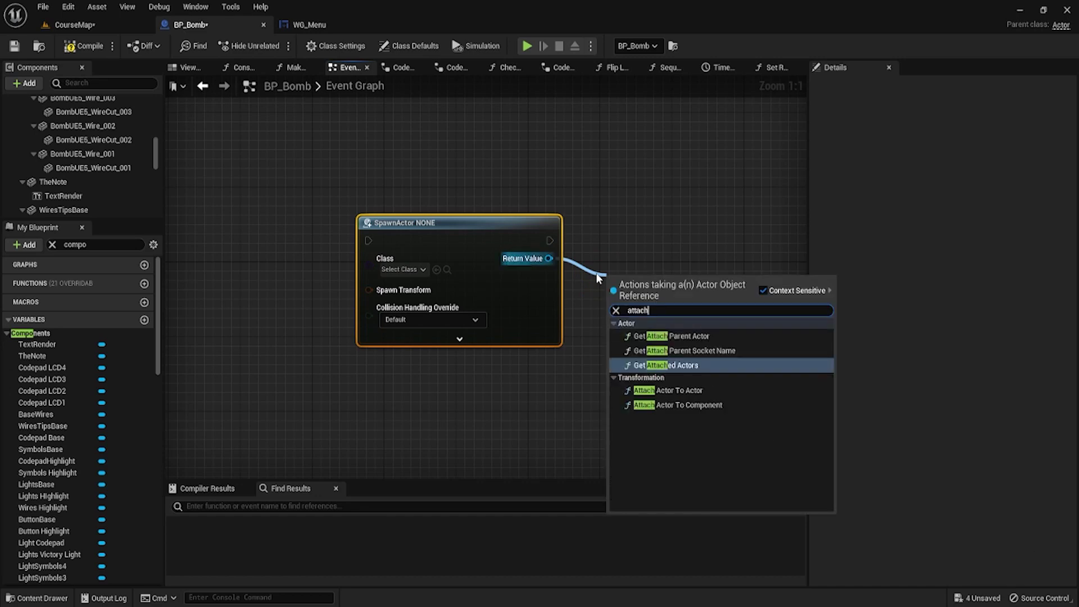
pyautogui.press('Return')
pyautogui.hotkey('ctrl', 'z')
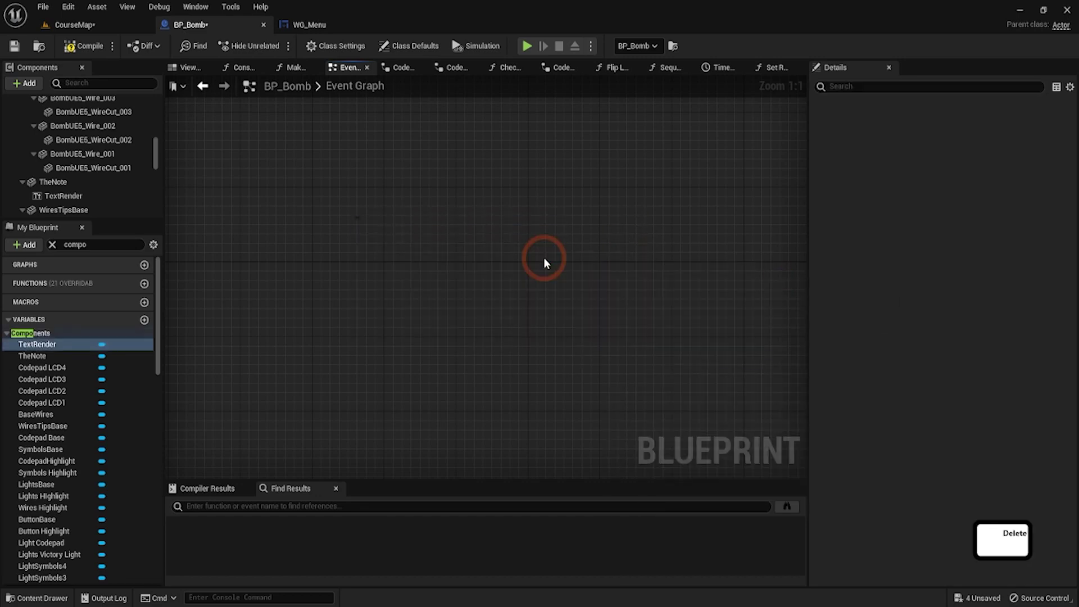
pyautogui.moveTo(549, 258)
pyautogui.mouseDown()
pyautogui.moveTo(604, 268)
pyautogui.moveTo(616, 300)
pyautogui.mouseUp()
pyautogui.click(669, 378)
pyautogui.write('self')
pyautogui.moveTo(557, 380); pyautogui.dragTo(492, 389)
pyautogui.press('Return')
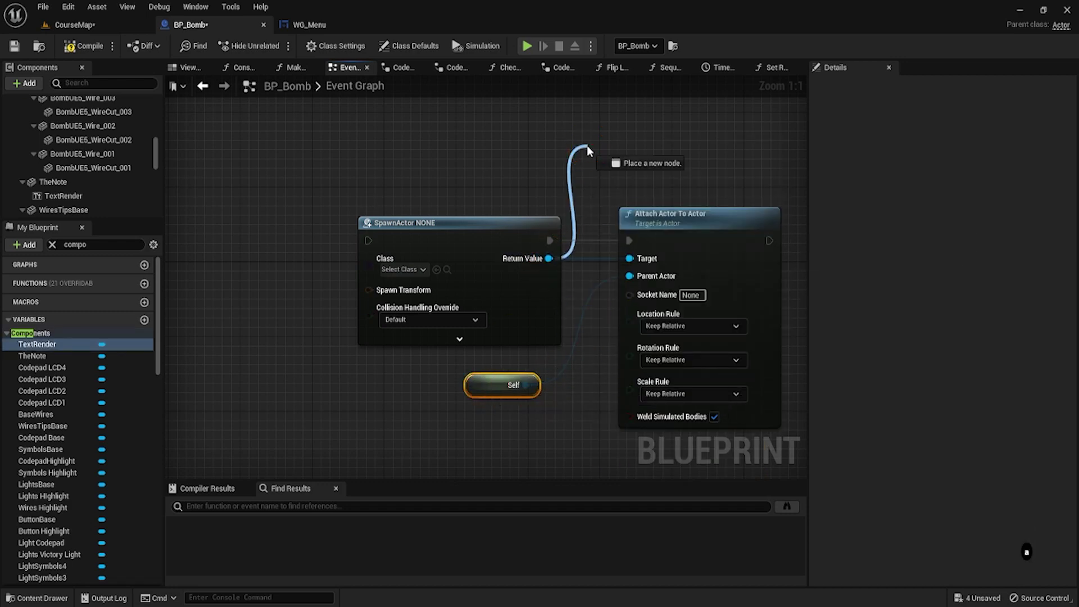
# Add an Attach Actor To Component node for the spawned actor.
pyautogui.moveTo(587, 145); pyautogui.dragTo(587, 145)
pyautogui.write('attach')
pyautogui.press('Down')
pyautogui.press('Return')
pyautogui.moveTo(657, 179)
pyautogui.mouseDown(button='right')
pyautogui.moveTo(552, 286)
pyautogui.moveTo(597, 111)
pyautogui.mouseUp(button='right')
pyautogui.scroll(-3, 598, 111)
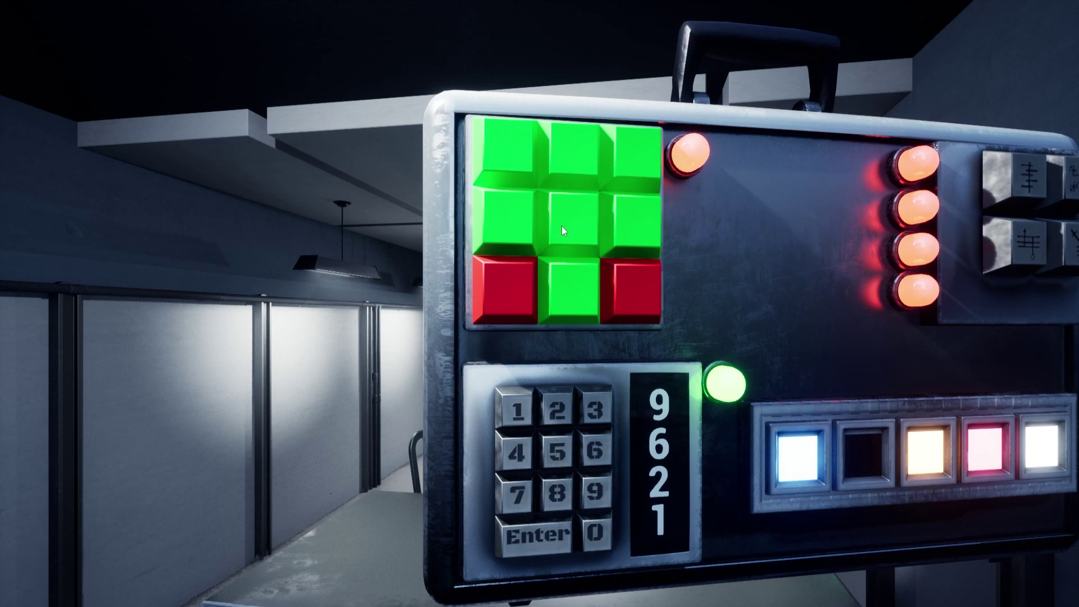
# Solve the grid puzzle, then add Get Actor Rotation feeding a Combine Rotators node.
pyautogui.click(642, 274)
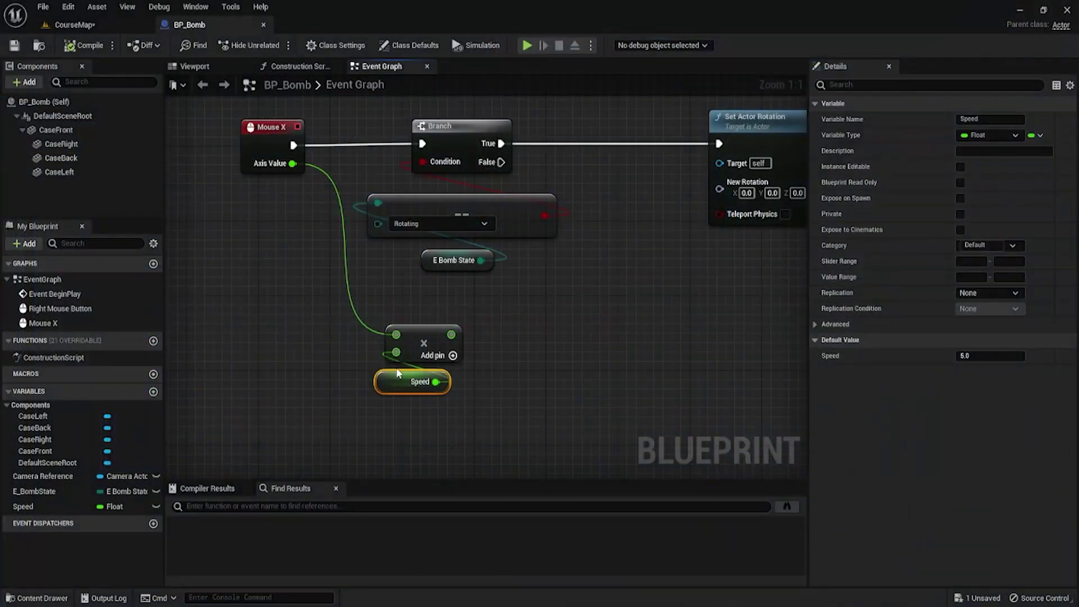
pyautogui.moveTo(561, 391); pyautogui.dragTo(519, 392, button='right')
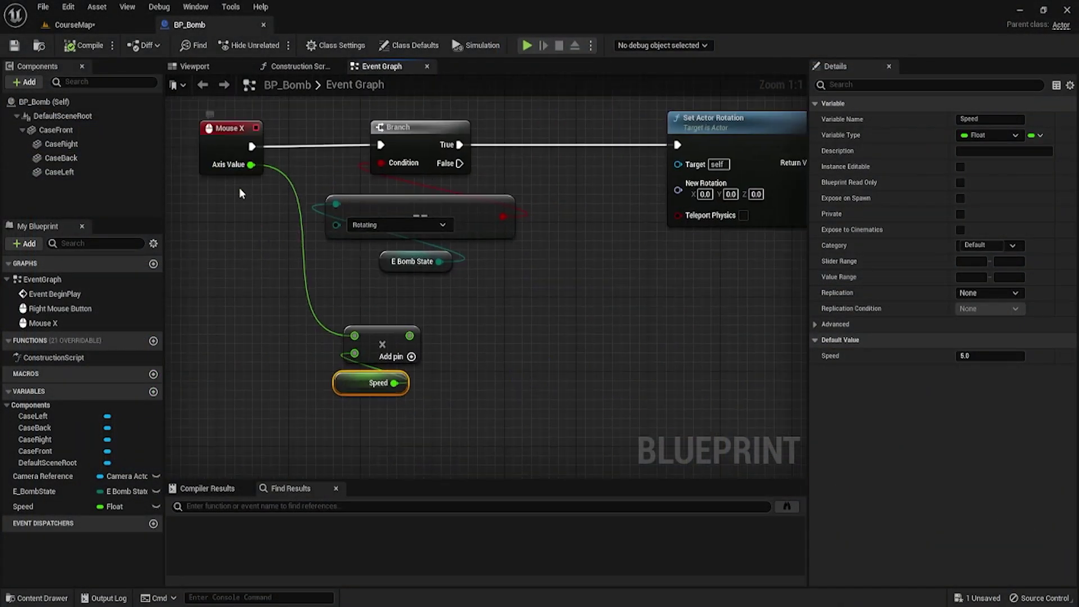
pyautogui.rightClick(504, 346)
pyautogui.write('get actor rotatio')
pyautogui.press('Return')
pyautogui.moveTo(612, 322); pyautogui.dragTo(636, 369)
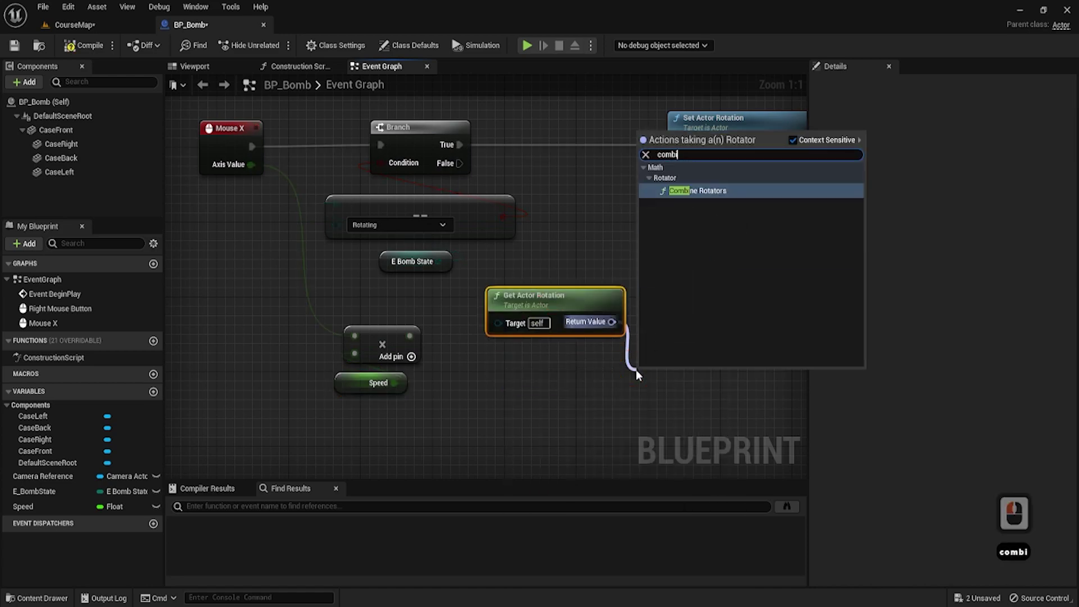
pyautogui.write('combine rotati')
pyautogui.press('Return')
# Rearrange the rotation nodes and wire the reroute to the lower Set Hidden in Game target.
pyautogui.moveTo(733, 338); pyautogui.dragTo(385, 174, button='right')
pyautogui.moveTo(582, 313); pyautogui.dragTo(583, 307)
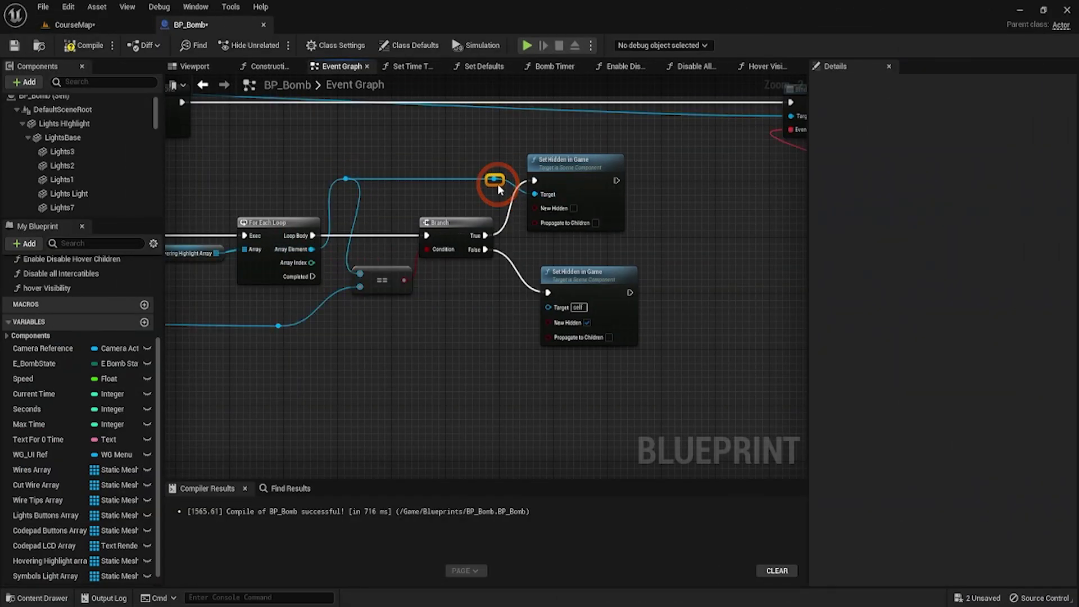
pyautogui.moveTo(498, 188); pyautogui.dragTo(544, 308)
pyautogui.scroll(-2, 539, 312)
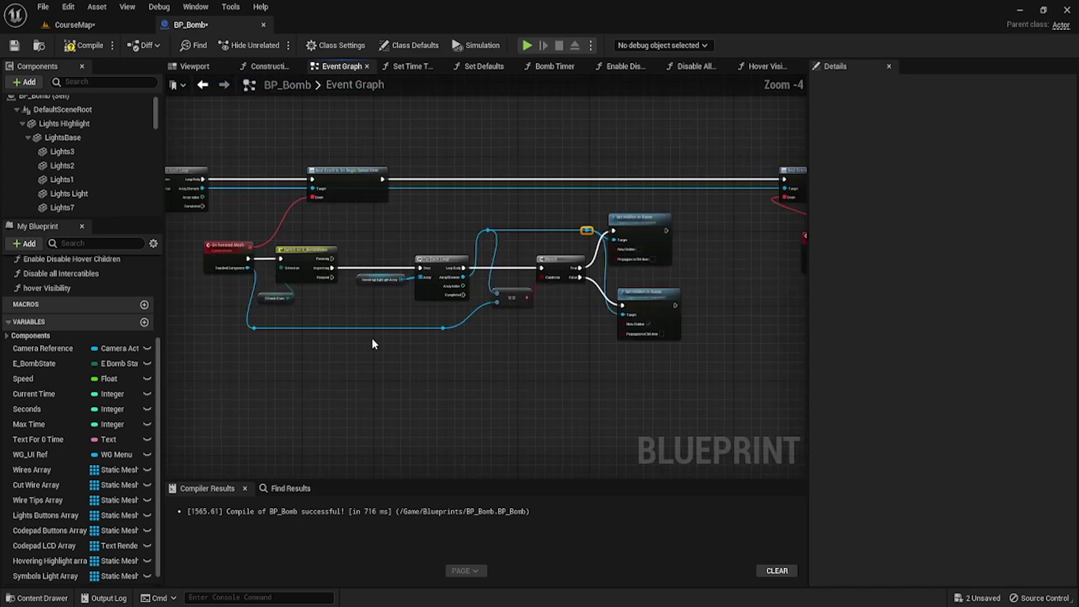
# Collapse the hover-highlight nodes into a function named Toggle Hover Visibility.
pyautogui.moveTo(372, 338); pyautogui.dragTo(688, 211)
pyautogui.rightClick(441, 266)
pyautogui.click(494, 427)
pyautogui.write('T')
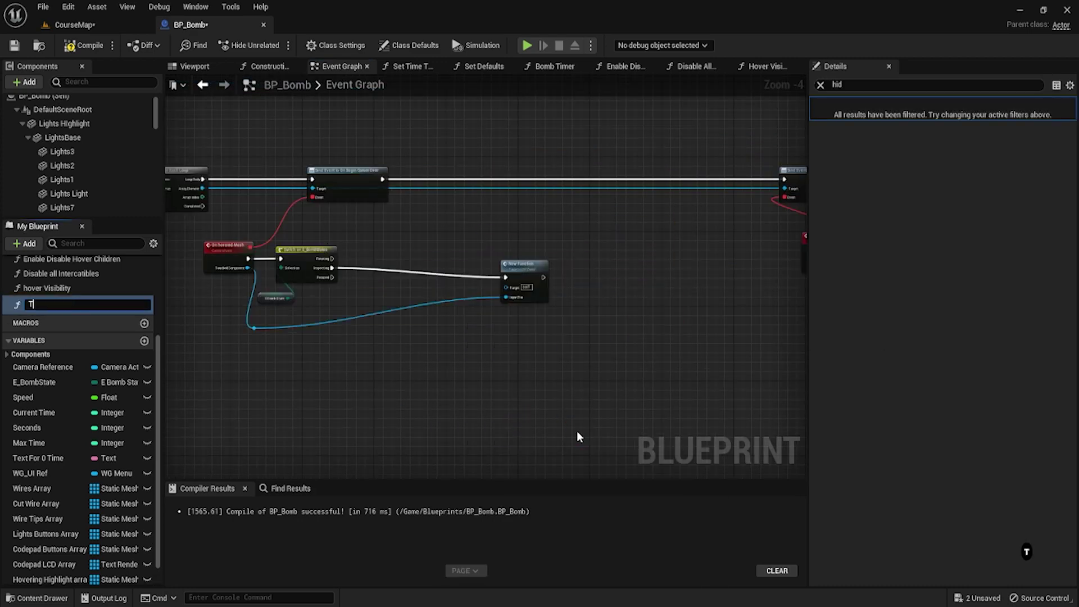
pyautogui.write('oggle Hover Visibility')
pyautogui.press('Return')
pyautogui.scroll(5, 339, 288)
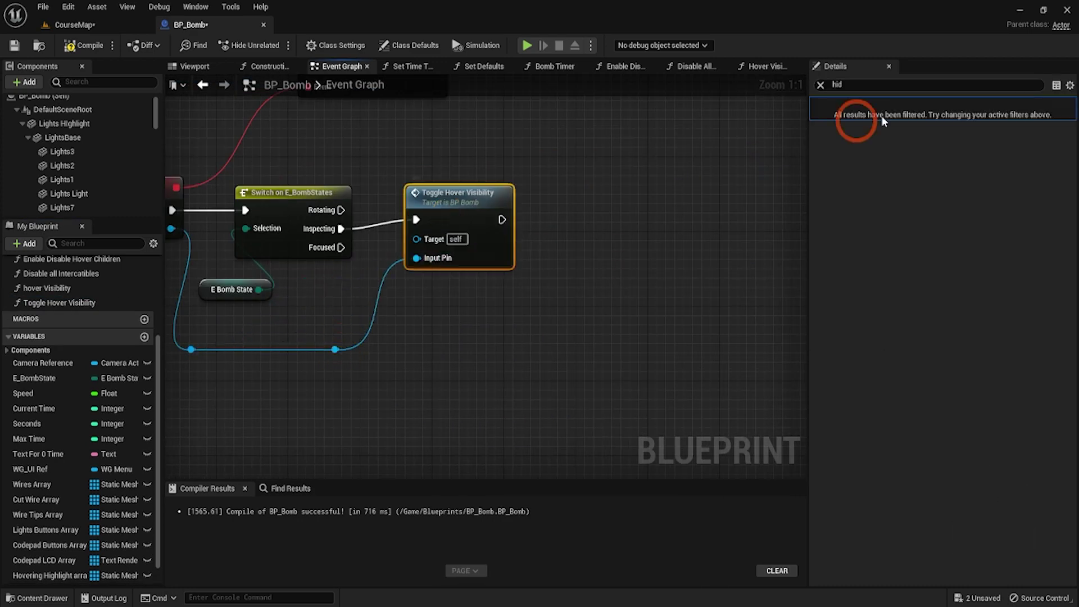
pyautogui.click(820, 85)
pyautogui.click(54, 304)
pyautogui.press('F2')
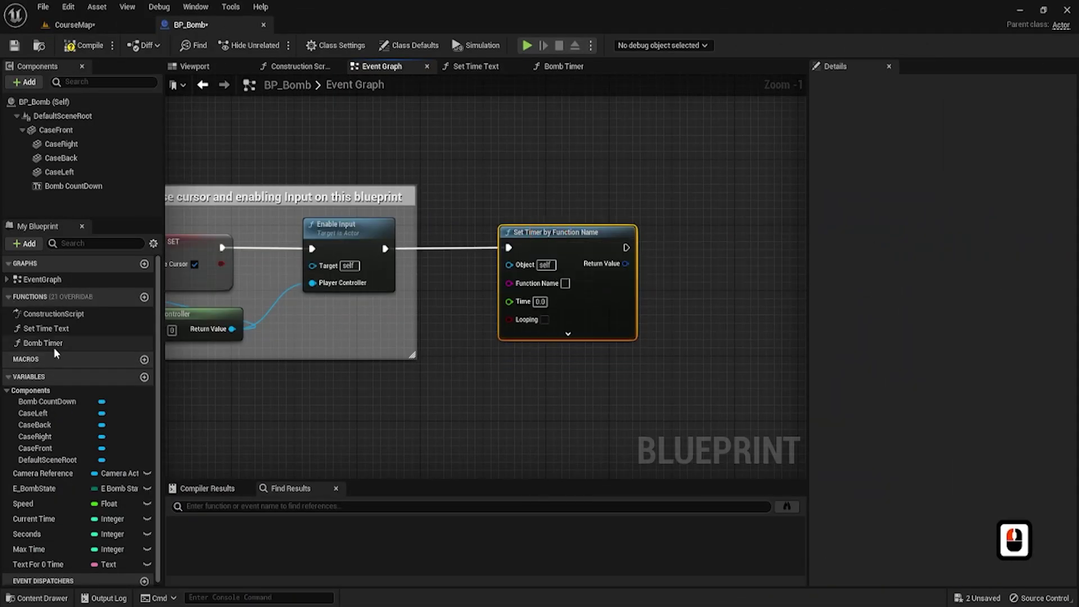
# Copy the Bomb Timer function name and start editing it.
pyautogui.click(43, 342)
pyautogui.hotkey('ctrl', 'c')
pyautogui.click(565, 284)
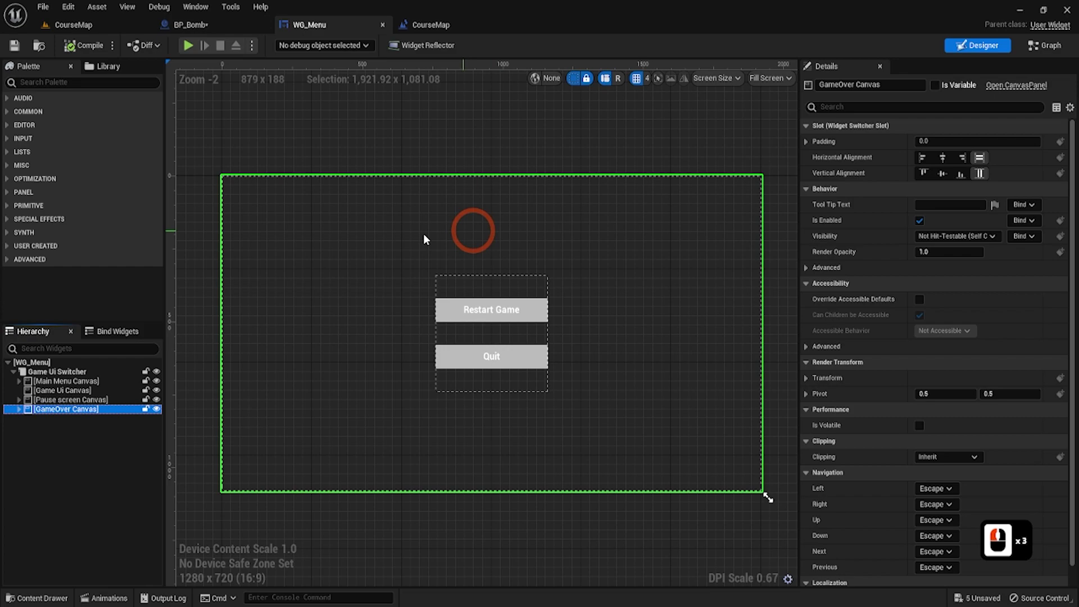
# Place a Text Block on the GameOver Canvas with Position X set, and drive Lerp Alpha from the timeline.
pyautogui.write('text')
pyautogui.moveTo(39, 121); pyautogui.dragTo(488, 213)
pyautogui.tripleClick(957, 156)
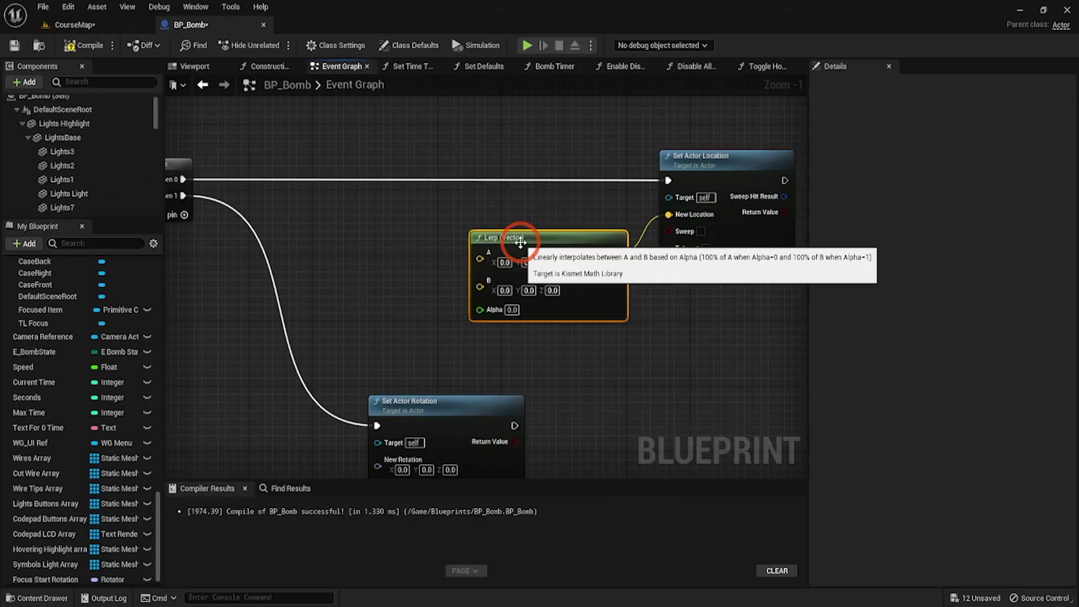
pyautogui.scroll(-3, 513, 241)
pyautogui.moveTo(740, 302); pyautogui.dragTo(306, 273)
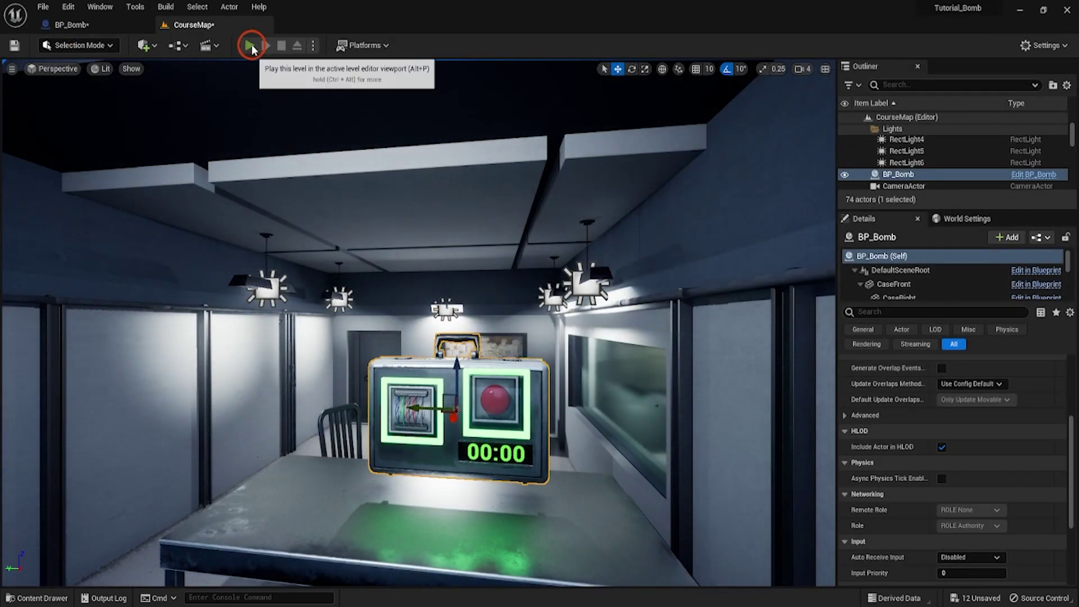
# Play the level, flip the bomb to its puzzle panel, and zoom in on the 3x3 grid.
pyautogui.click(251, 45)
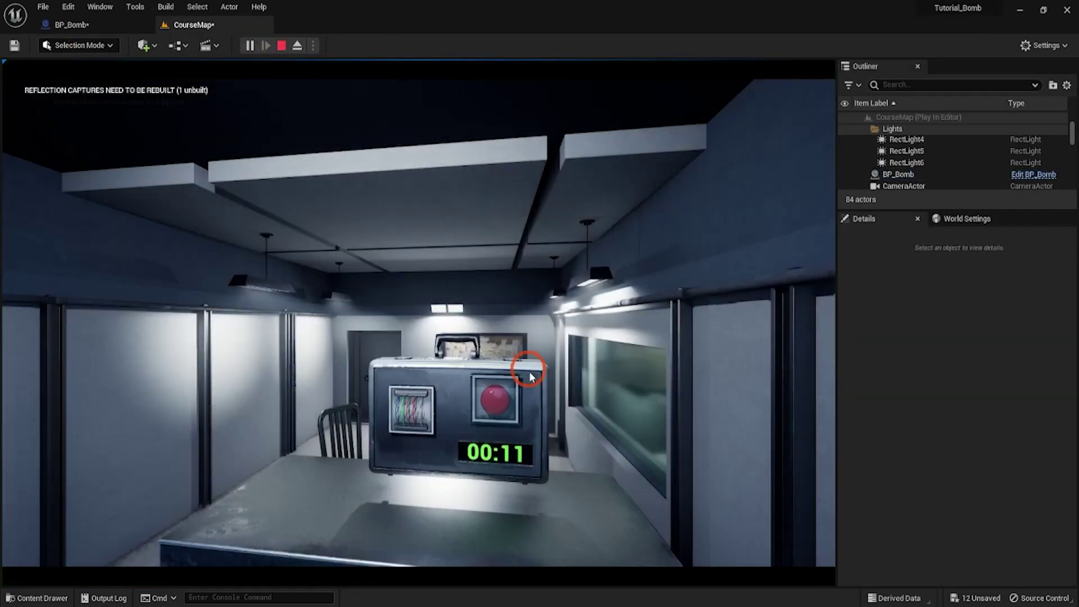
pyautogui.click(529, 371)
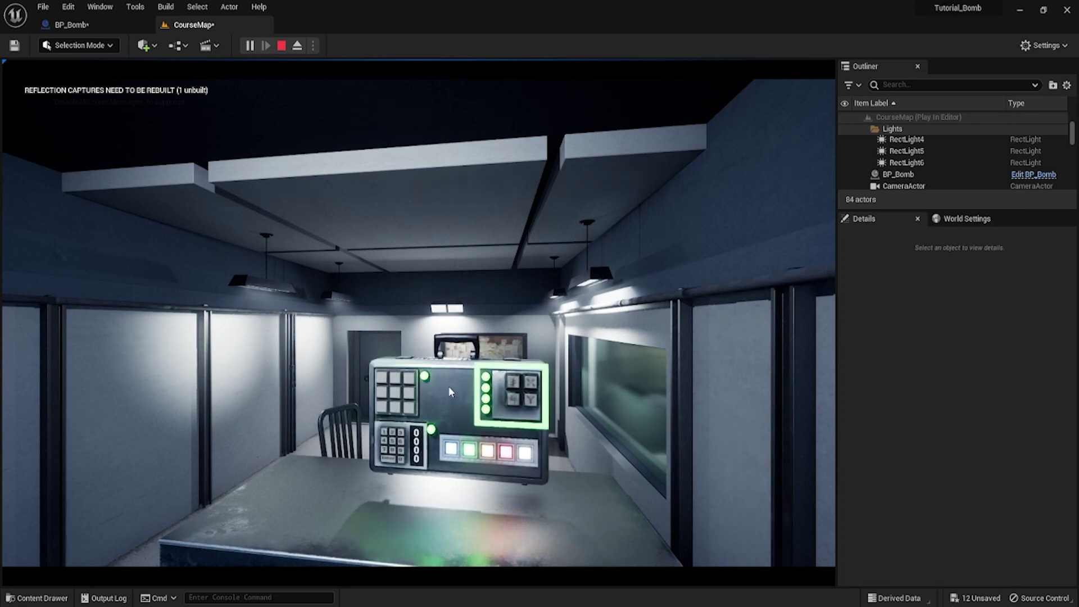
pyautogui.click(432, 392)
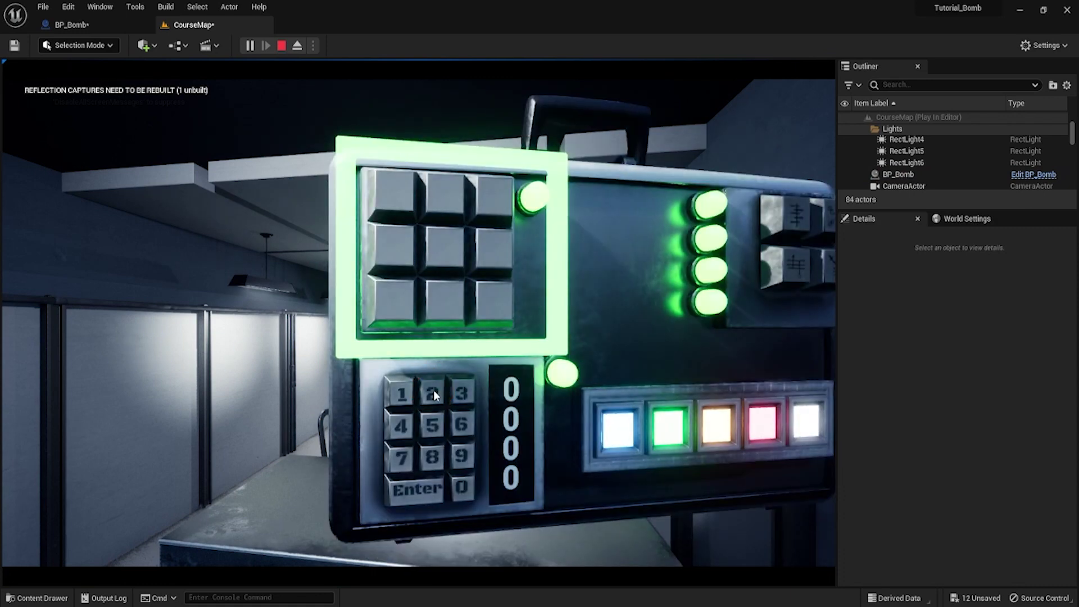